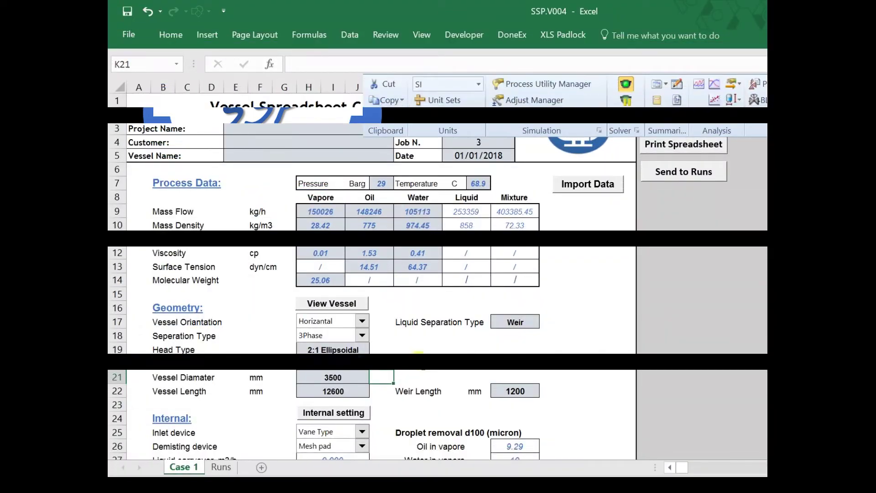
Step: Enter a vapour mass flow of 1255 kg/h in H9 and a vapour density of 23 kg/m3 in H10
left_click(332, 210)
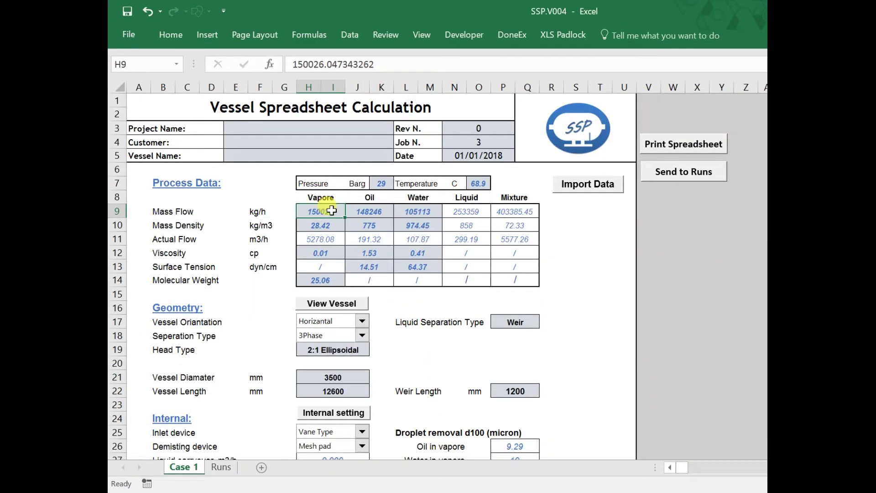
left_click(321, 225)
left_click(329, 211)
type("12")
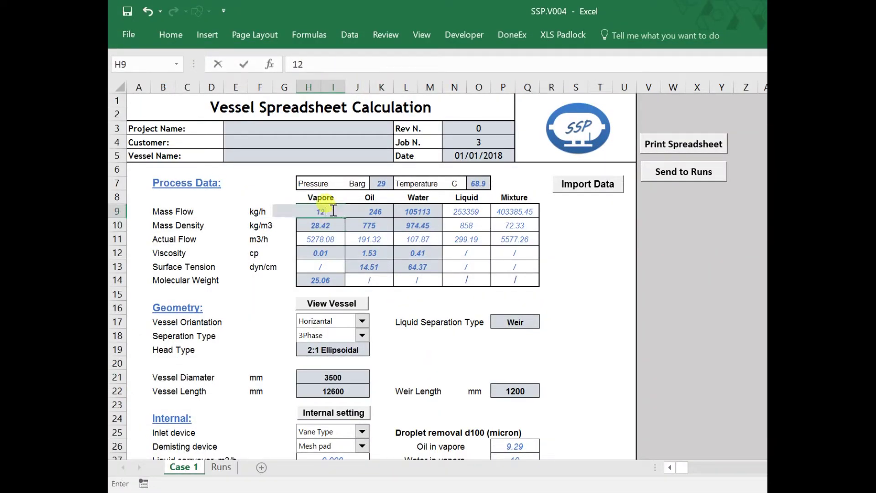
type("55")
left_click(332, 223)
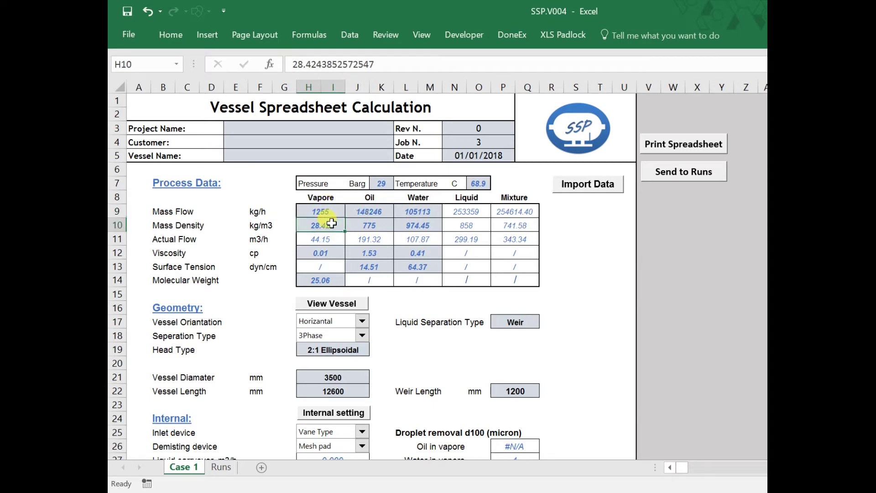
type("23")
left_click(355, 226)
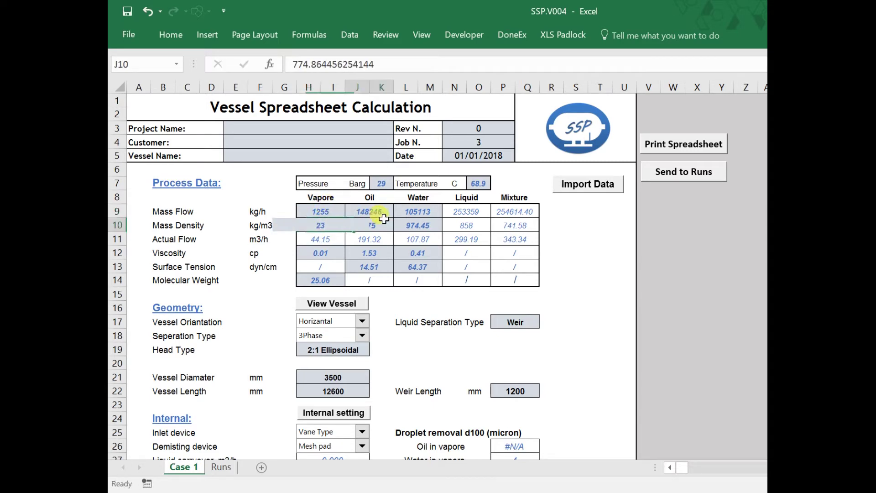
Step: Import the 1st Stage Separator data from the '1Gas Dehydration and Compression System2' case file
left_click(596, 196)
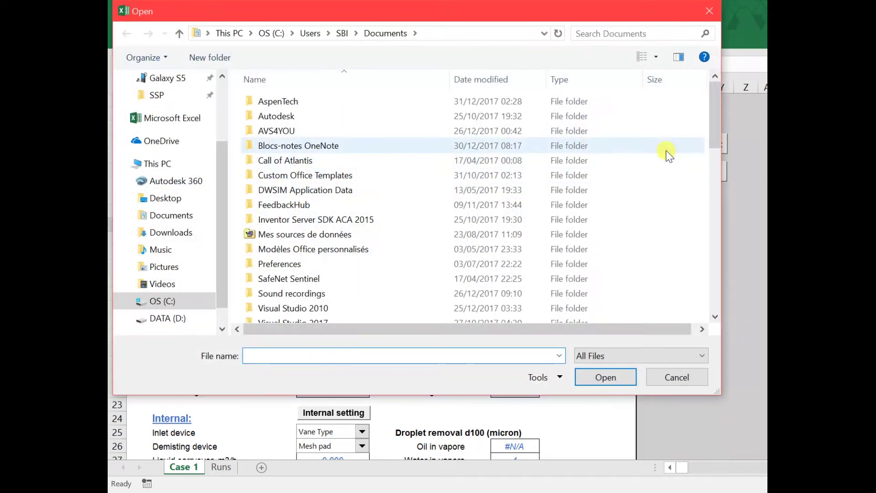
left_click_drag(719, 113, 718, 179)
left_click(541, 196)
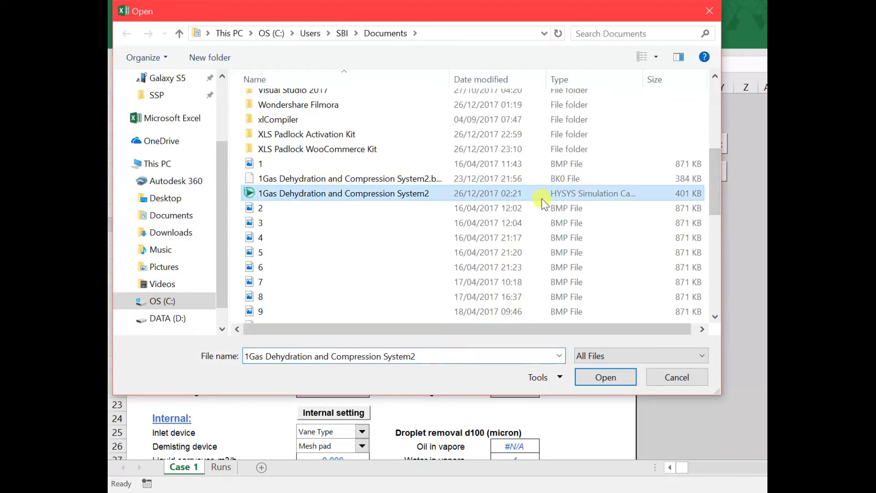
left_click(587, 377)
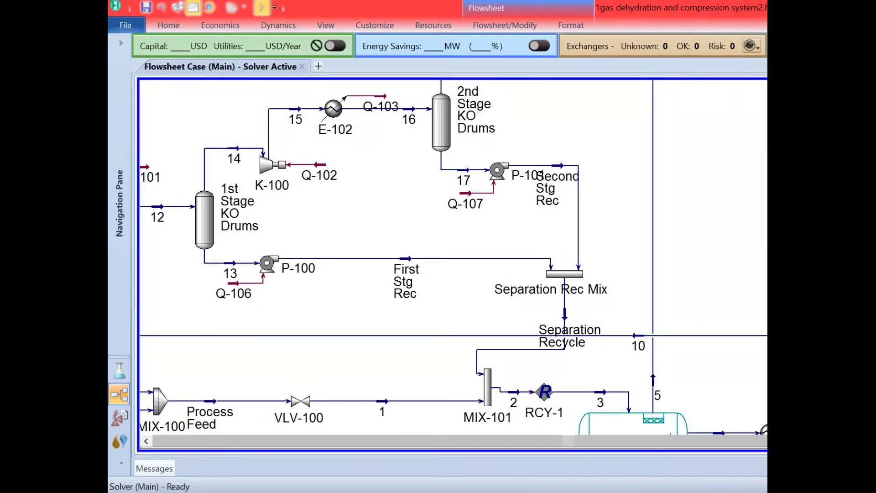
scroll(661, 286, "down", 4)
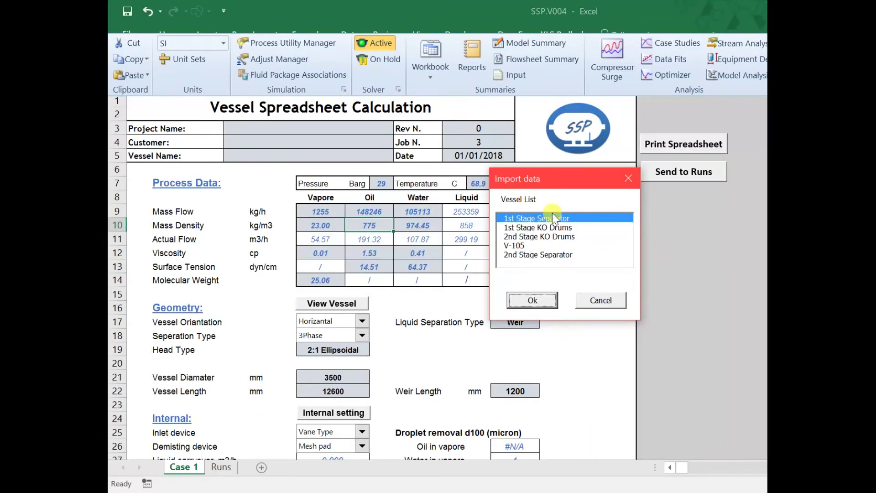
left_click(531, 300)
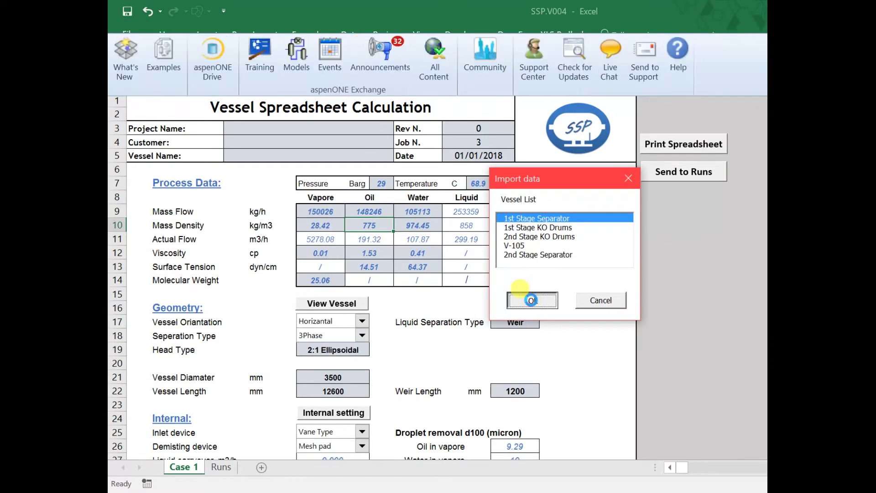
scroll(391, 231, "down", 2)
scroll(379, 248, "down", 1)
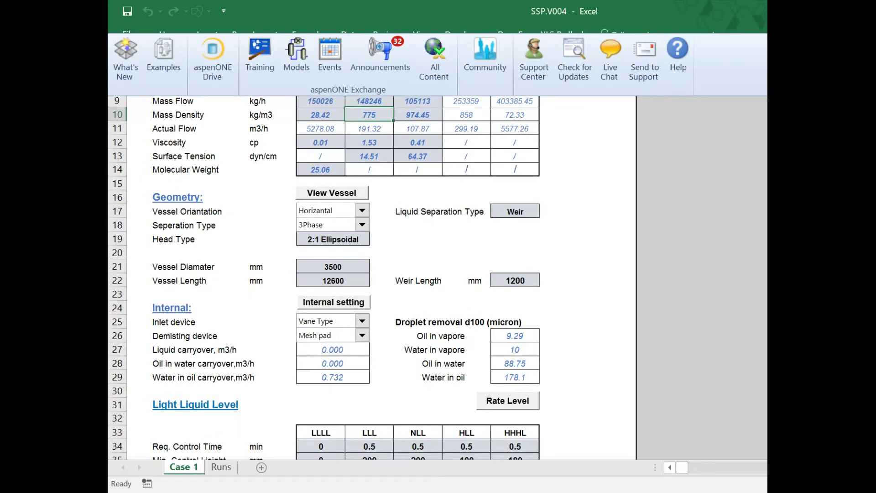
left_click(363, 214)
left_click(362, 211)
left_click(333, 219)
left_click(362, 225)
left_click(361, 234)
left_click(516, 210)
left_click(545, 211)
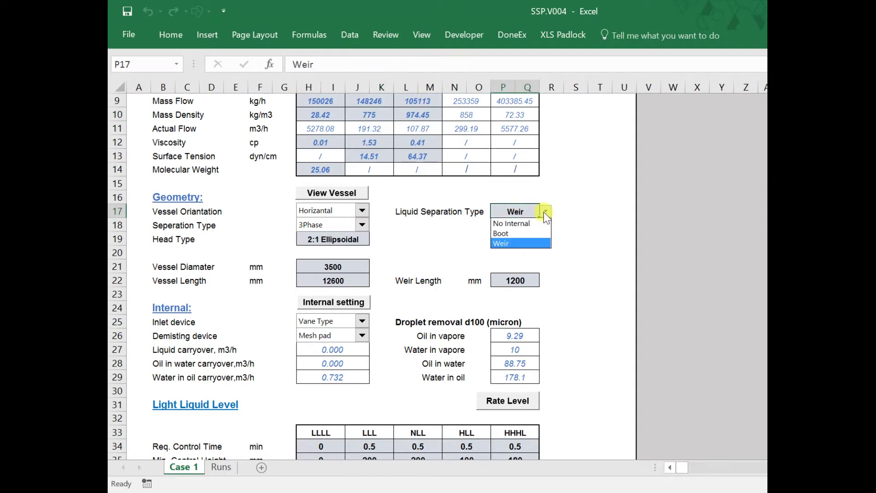
left_click(517, 243)
scroll(551, 256, "up", 2)
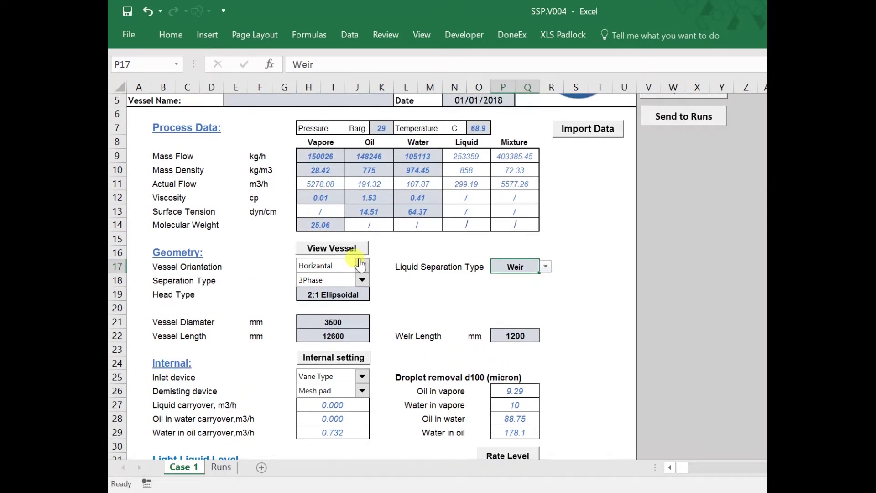
left_click(351, 254)
left_click_drag(512, 101, 384, 104)
left_click(657, 163)
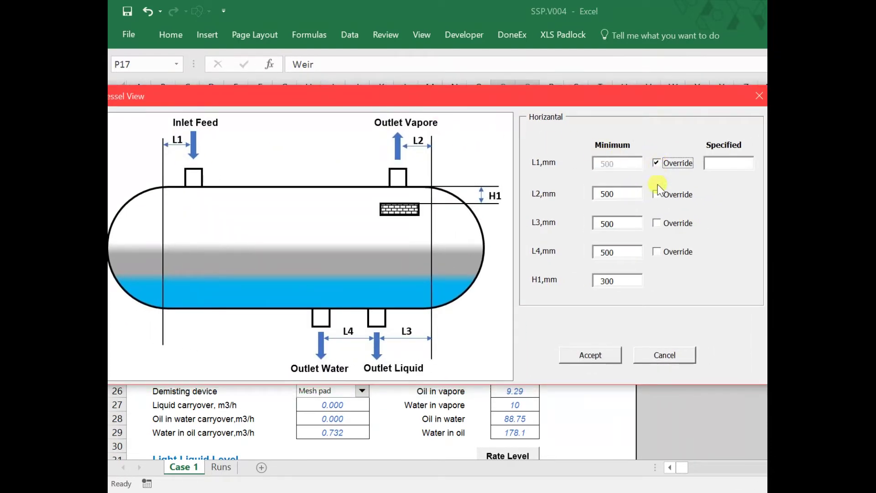
left_click(660, 193)
left_click(660, 193)
left_click(658, 163)
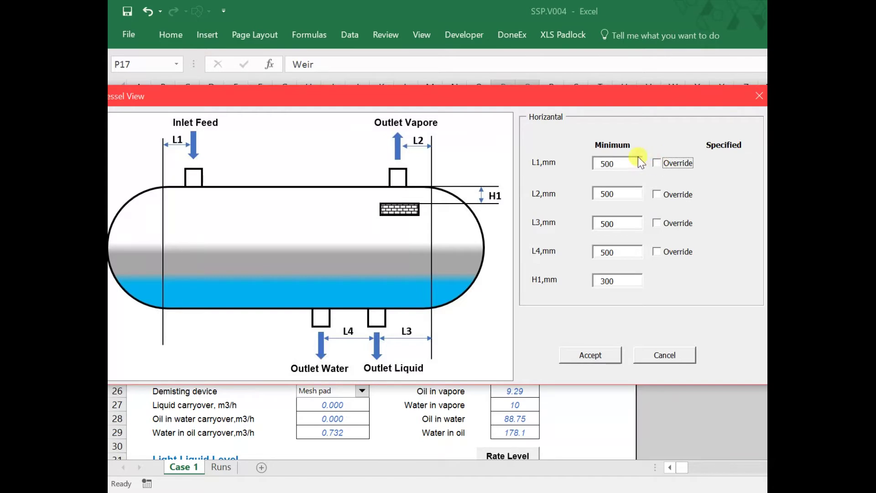
left_click(586, 356)
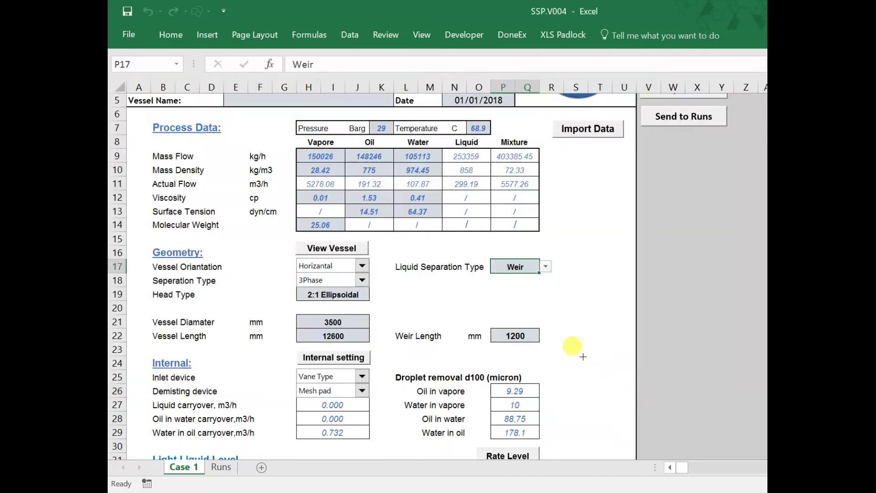
scroll(446, 297, "down", 5)
scroll(356, 296, "down", 1)
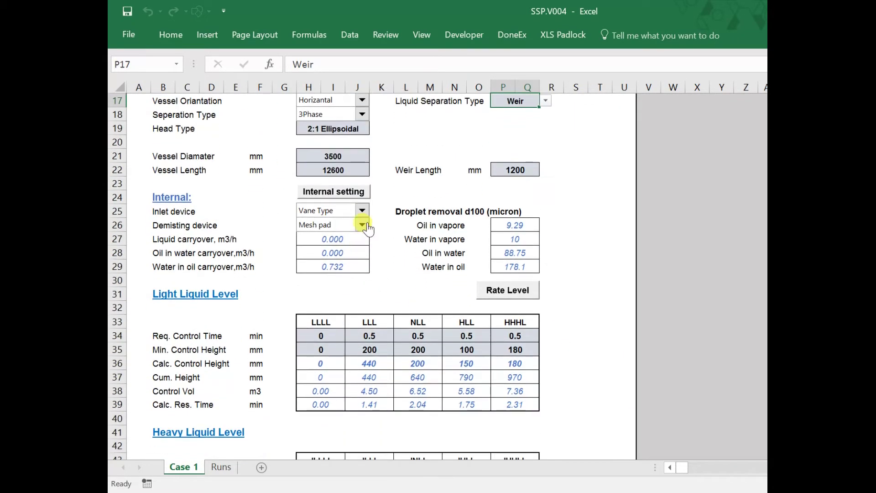
left_click(363, 225)
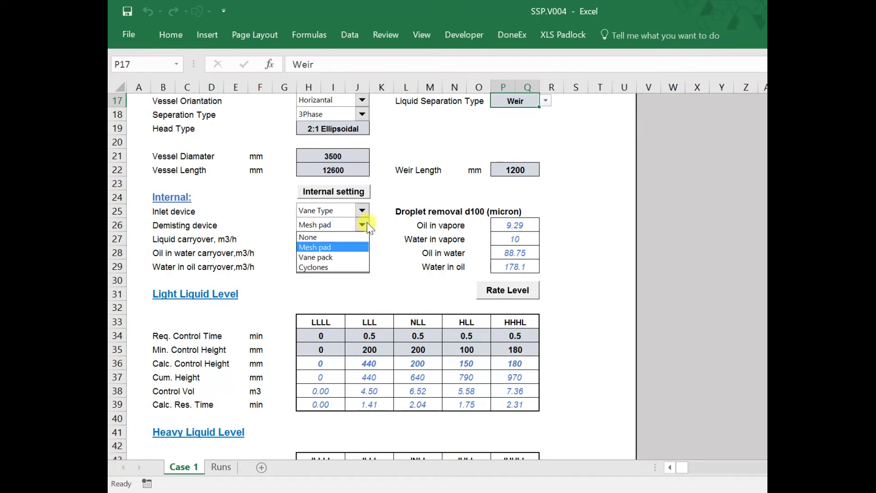
left_click(378, 223)
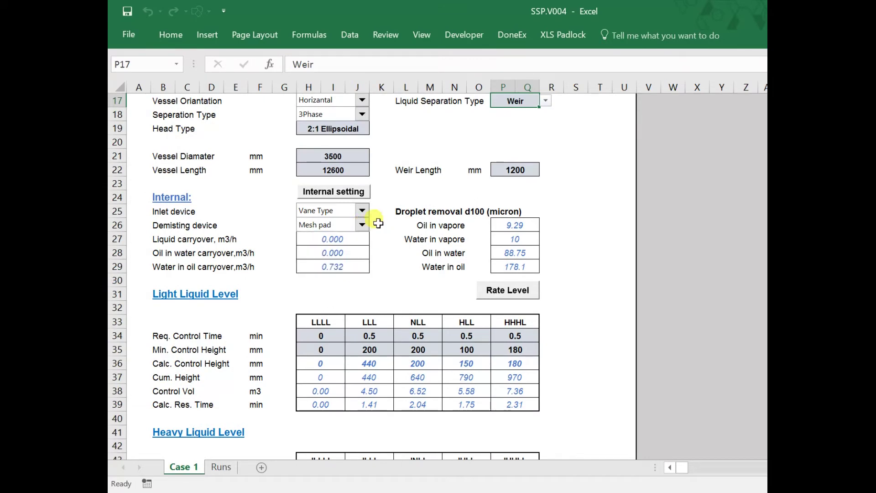
left_click(365, 213)
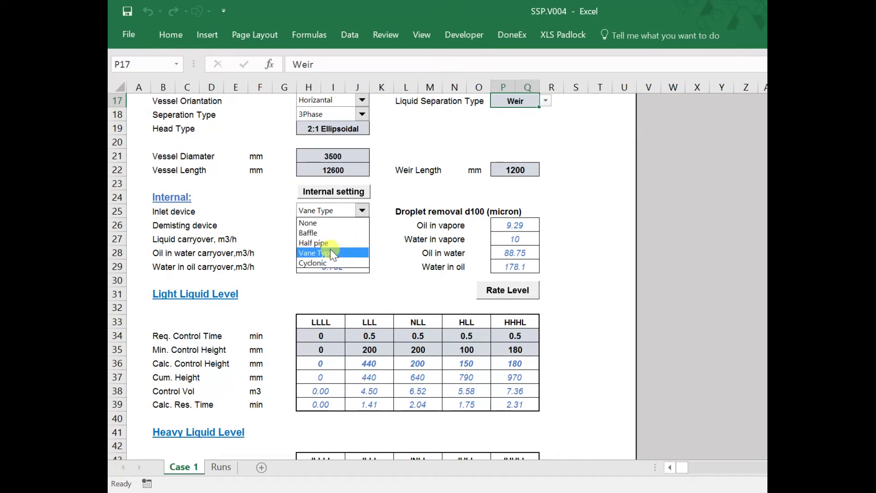
left_click(332, 253)
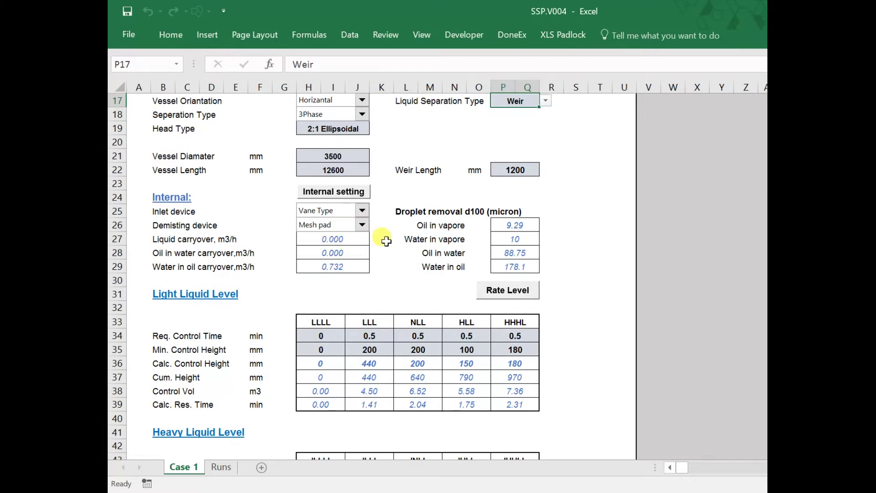
scroll(361, 224, "down", 2)
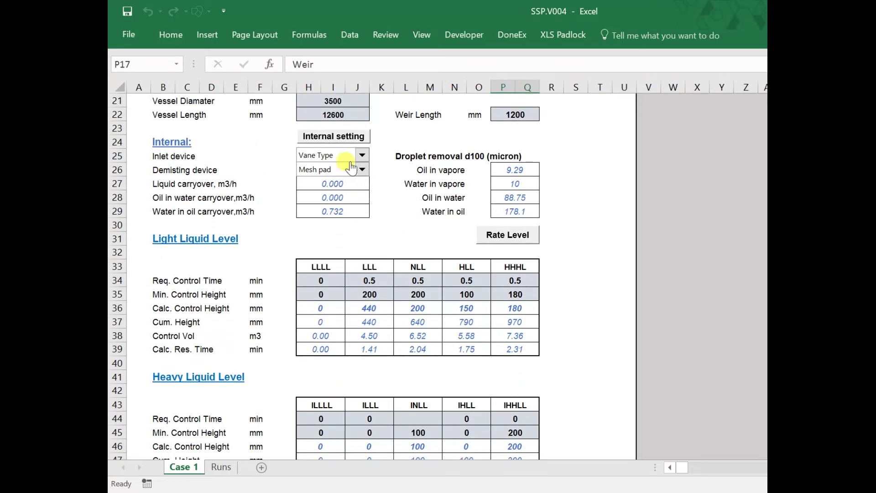
left_click(315, 139)
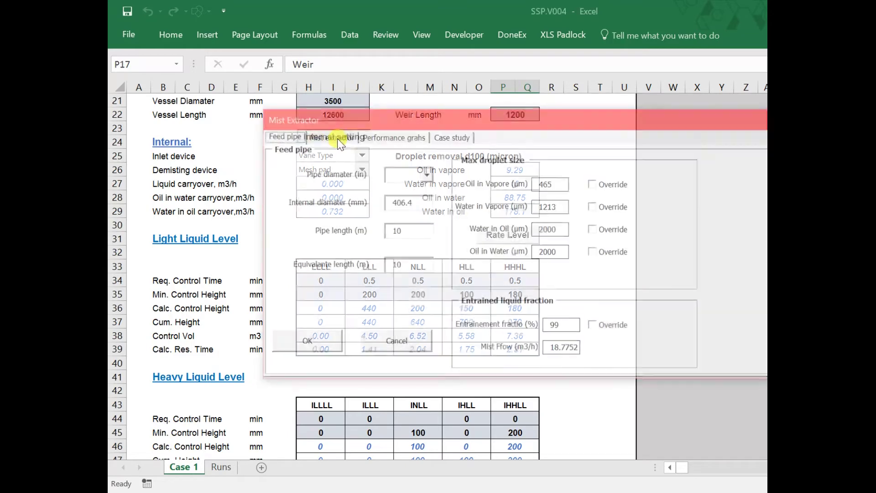
left_click_drag(401, 133, 243, 152)
left_click(226, 154)
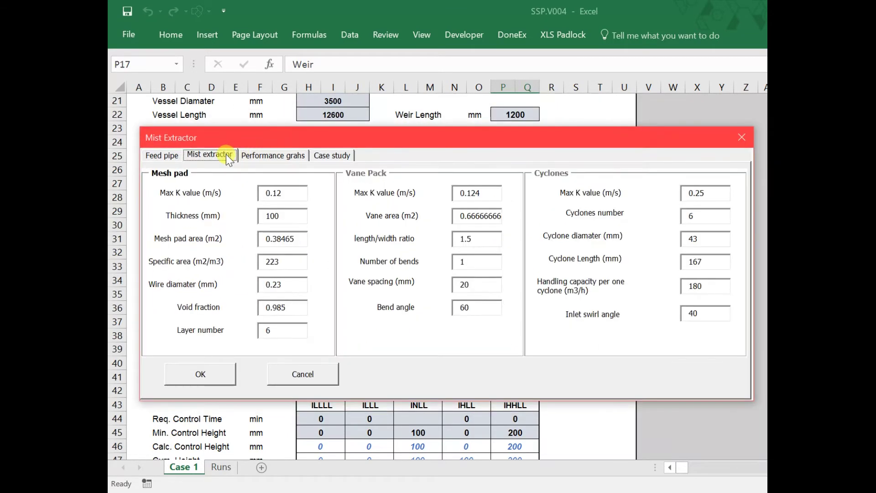
left_click(287, 196)
left_click(742, 137)
Step: Enter 1255 in J36 and rate the light liquid levels, giving a 340 mm LLL control height
scroll(352, 313, "down", 3)
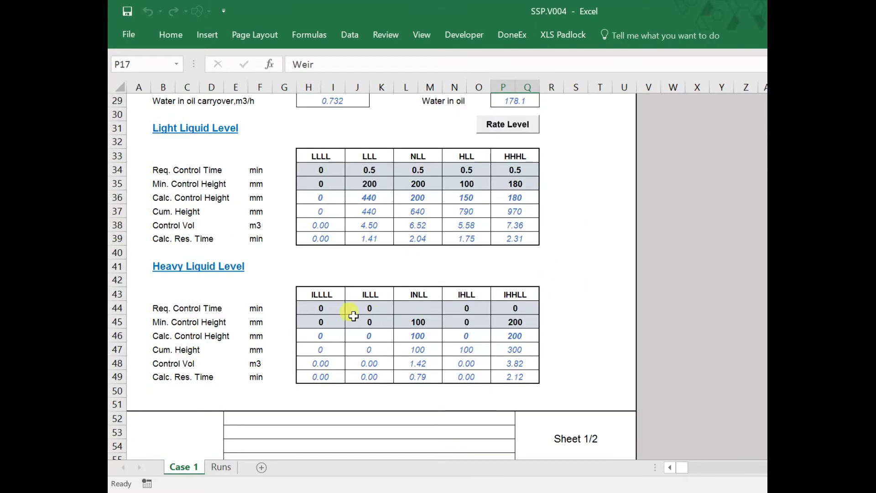
left_click(381, 200)
type("12")
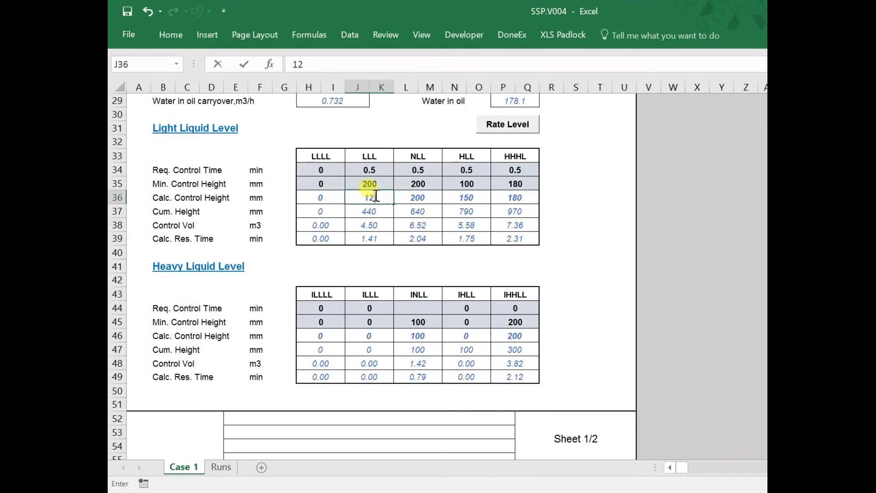
type("55")
key("Return")
left_click(370, 170)
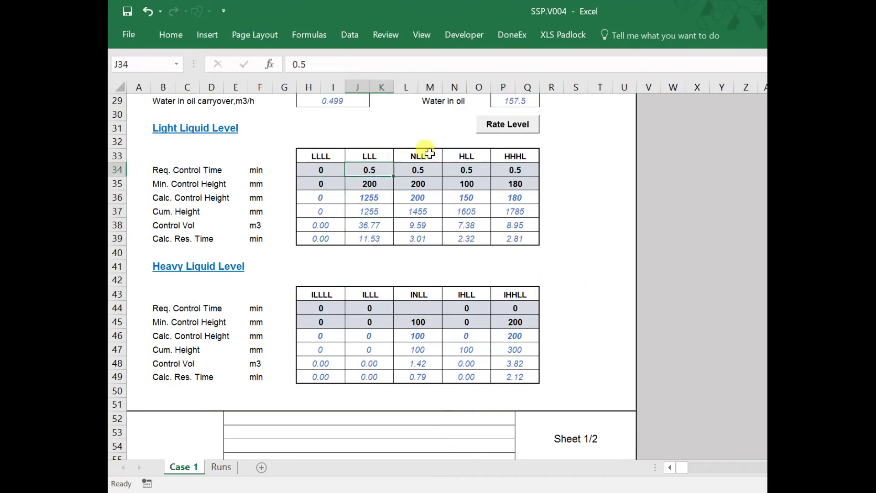
left_click(508, 130)
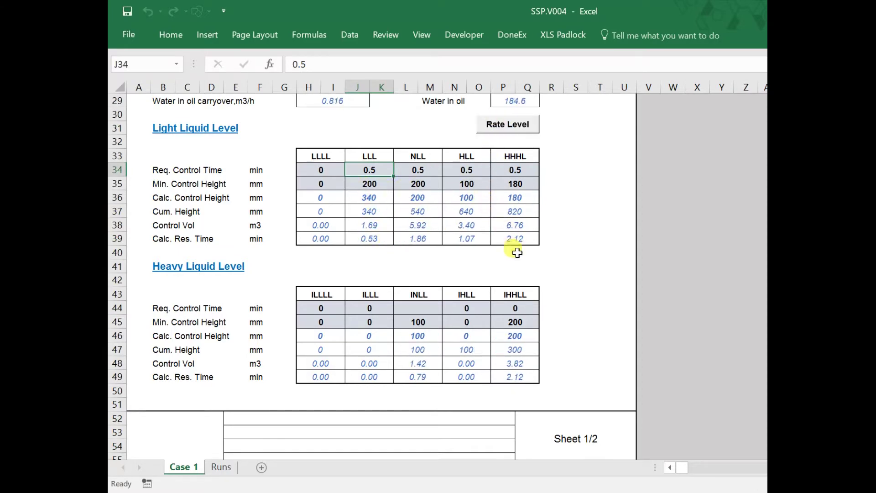
scroll(518, 253, "down", 9)
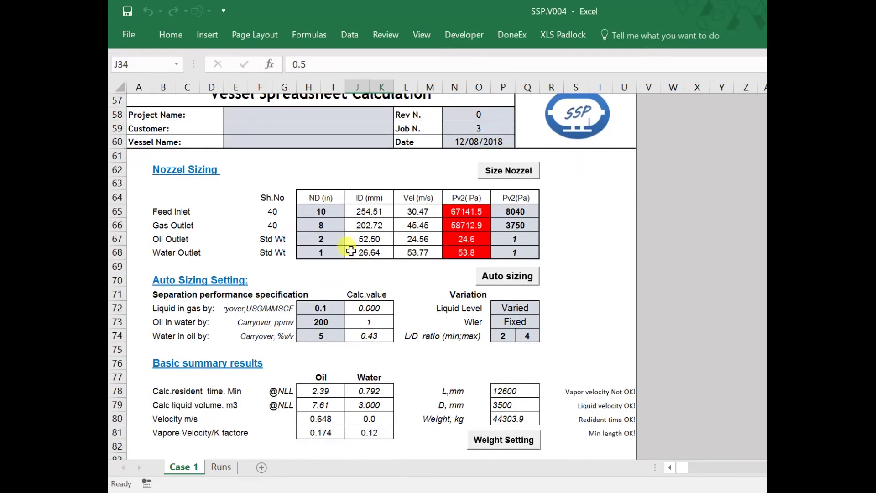
Step: Set the F65 feed inlet schedule to 100 and resize the nozzles to 20, 18, 12 and 8 inches
left_click(495, 211)
left_click(500, 225)
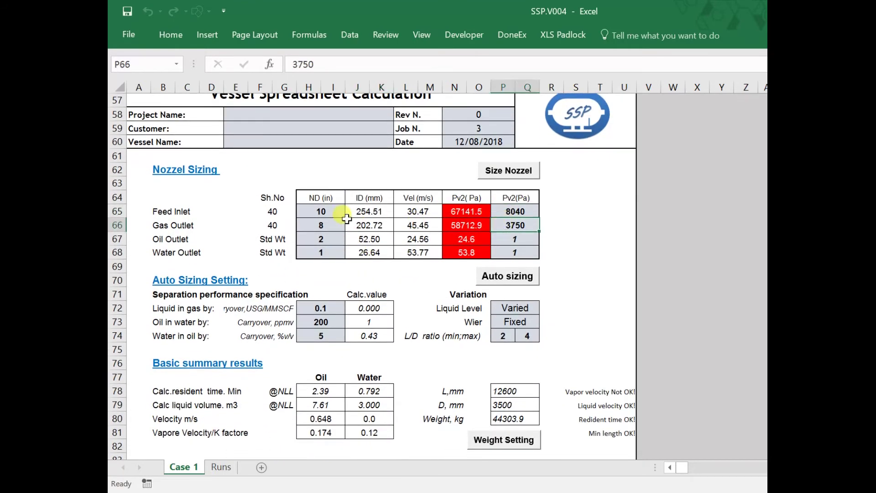
left_click(272, 212)
left_click(302, 211)
left_click(279, 247)
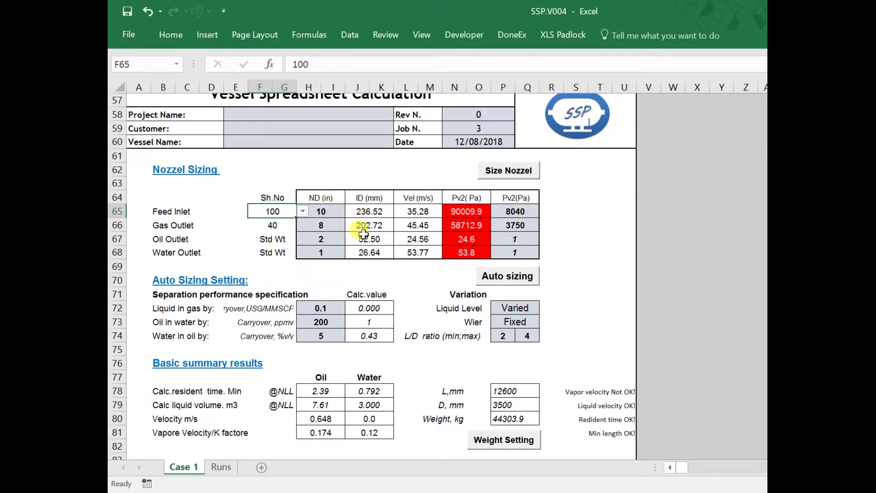
left_click(514, 171)
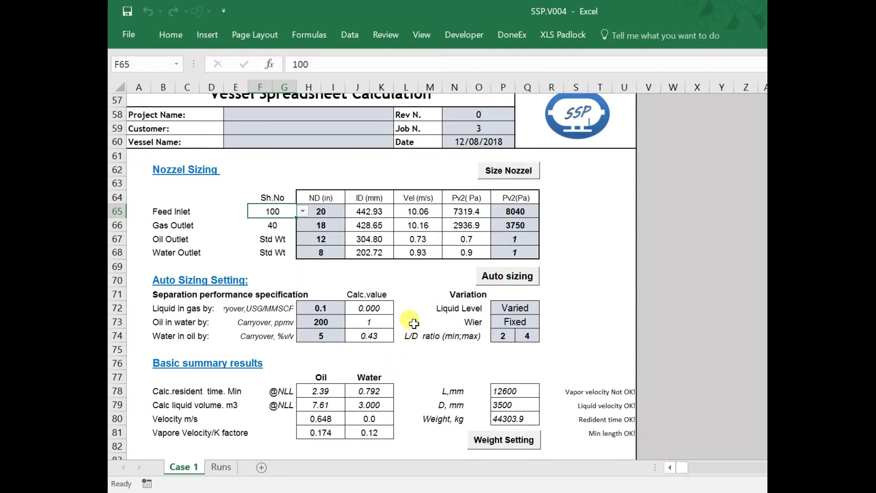
Step: Keep the liquid-in-gas specification as Carryover, USG/MMSCF
scroll(410, 319, "down", 3)
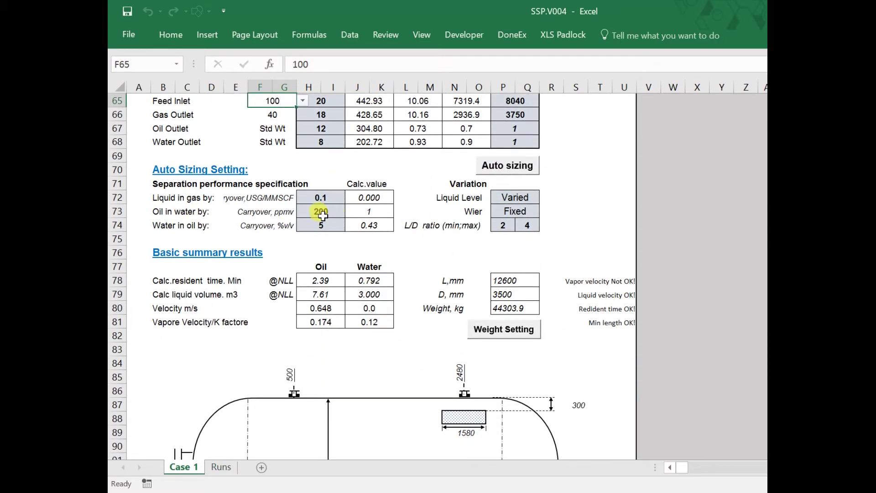
left_click(324, 197)
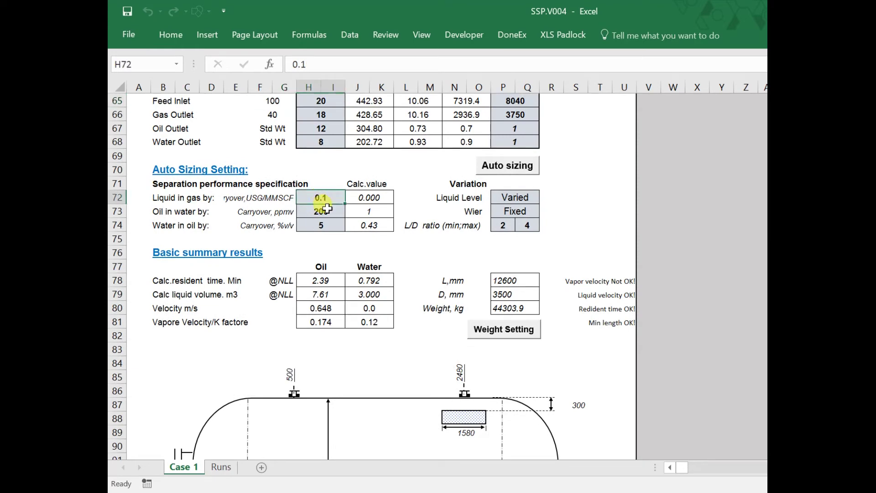
left_click(285, 200)
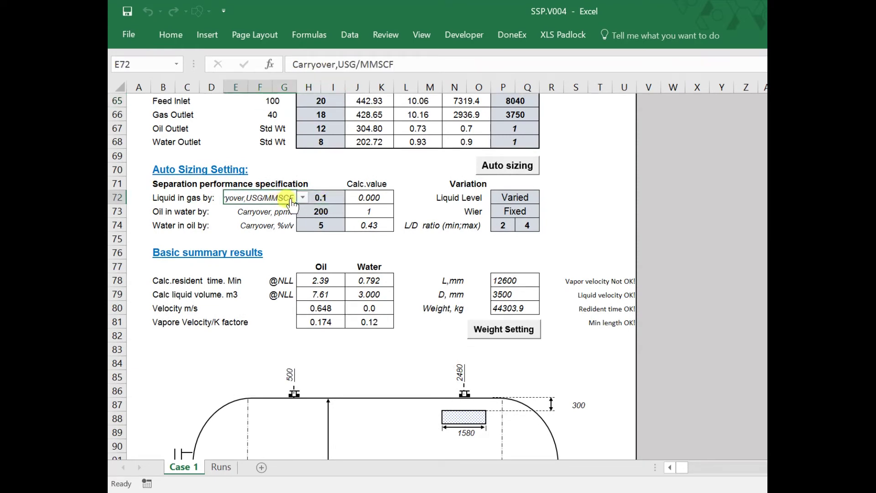
left_click(303, 197)
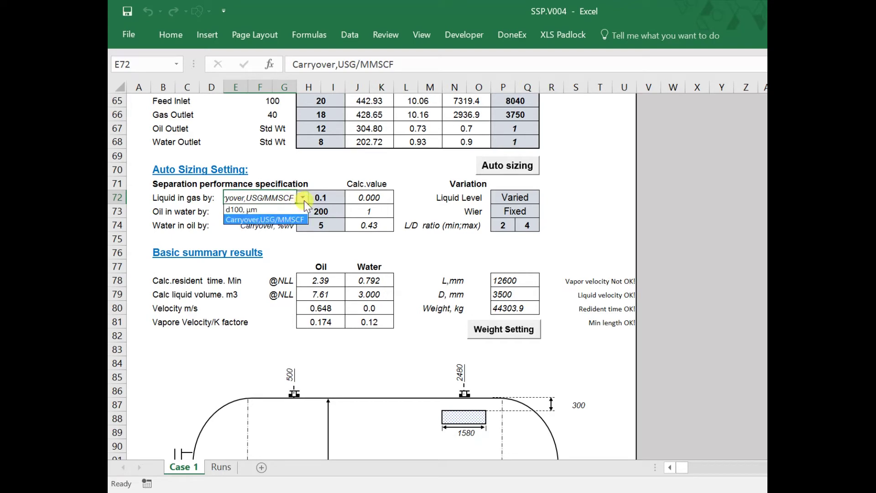
left_click(285, 221)
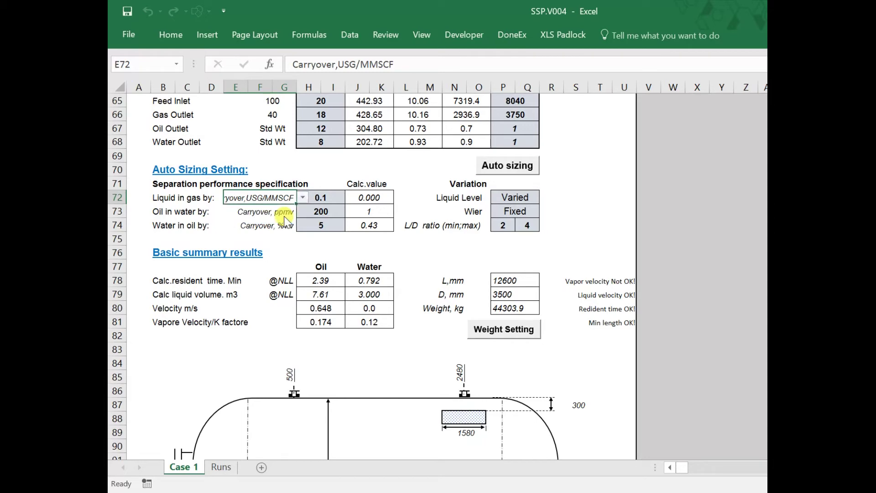
Step: Specify oil-in-water and water-in-oil by d100, µm, with a water-in-oil limit of 250
left_click(285, 214)
left_click(303, 212)
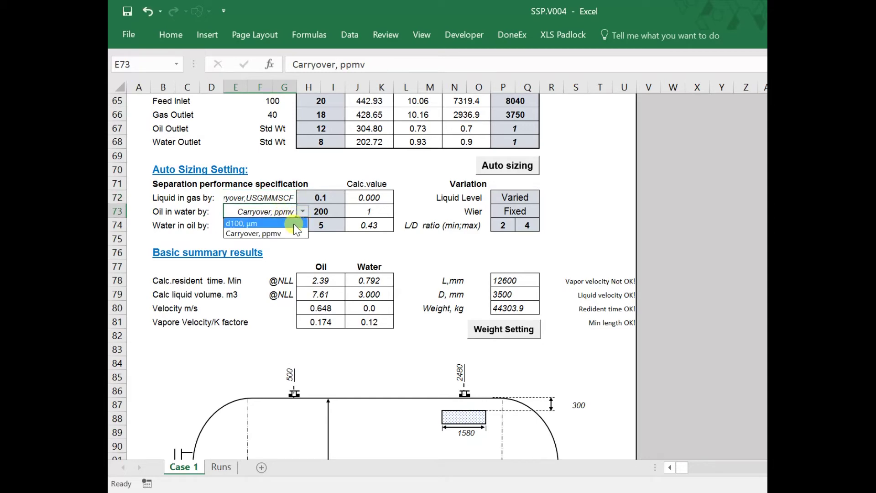
left_click(294, 224)
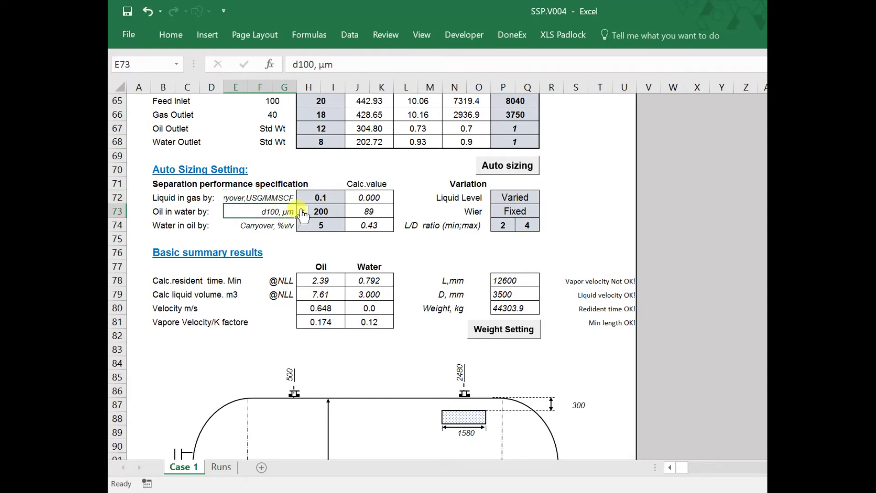
left_click(287, 223)
left_click(303, 225)
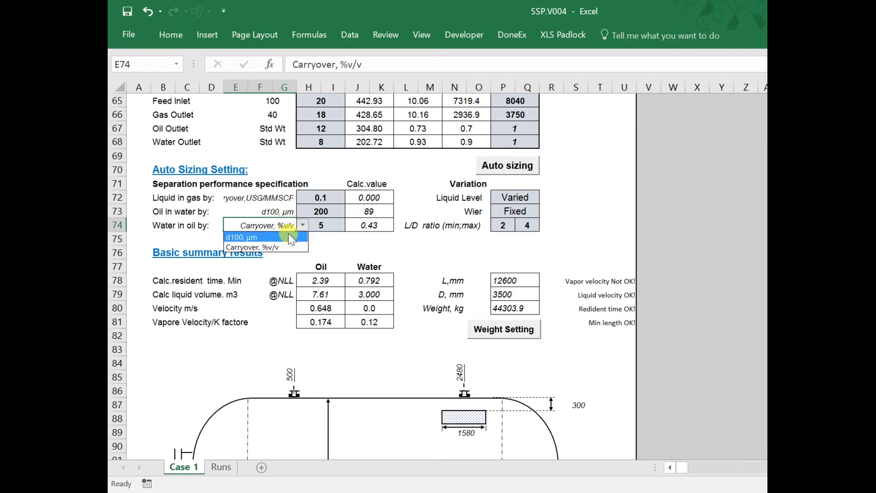
left_click(291, 237)
left_click(327, 225)
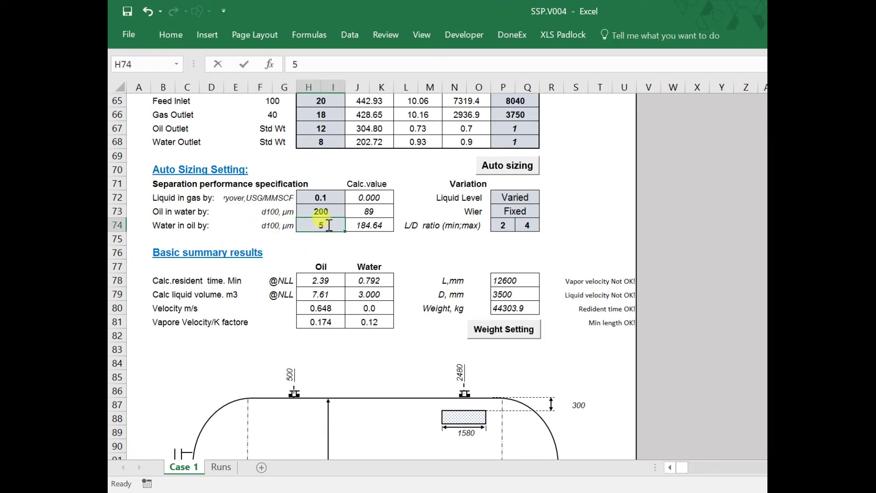
left_click(329, 213)
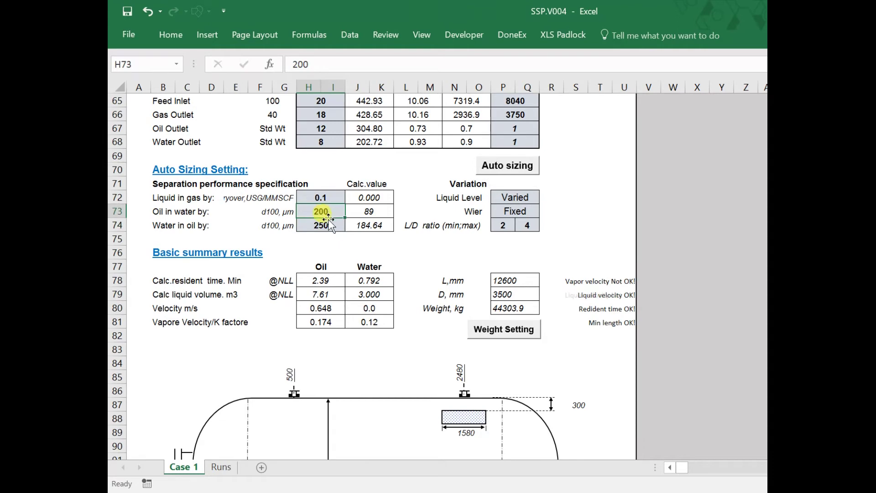
left_click(379, 252)
Step: Set both the minimum and maximum L/D ratio to 3
left_click(508, 225)
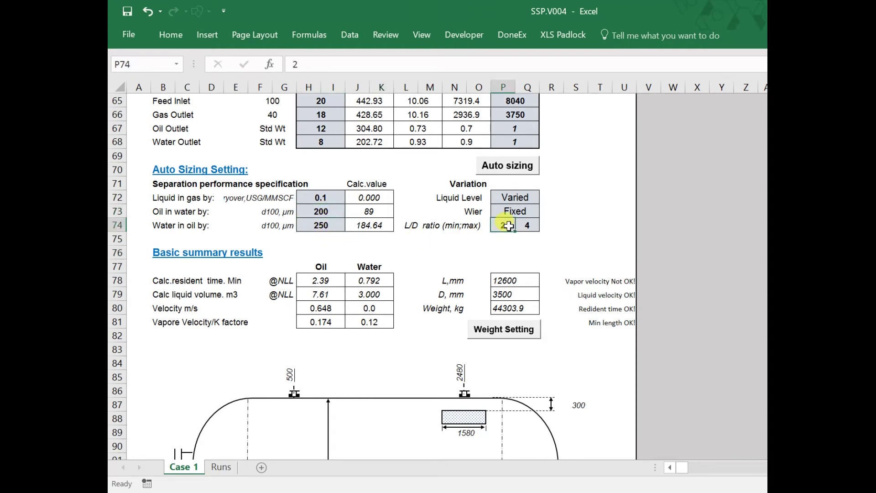
left_click(521, 225)
left_click(506, 249)
left_click(532, 225)
type("3")
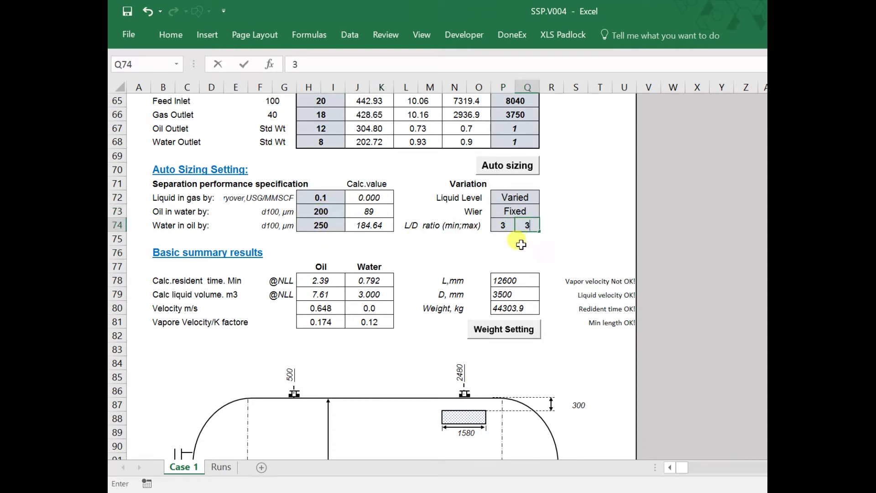
left_click(520, 249)
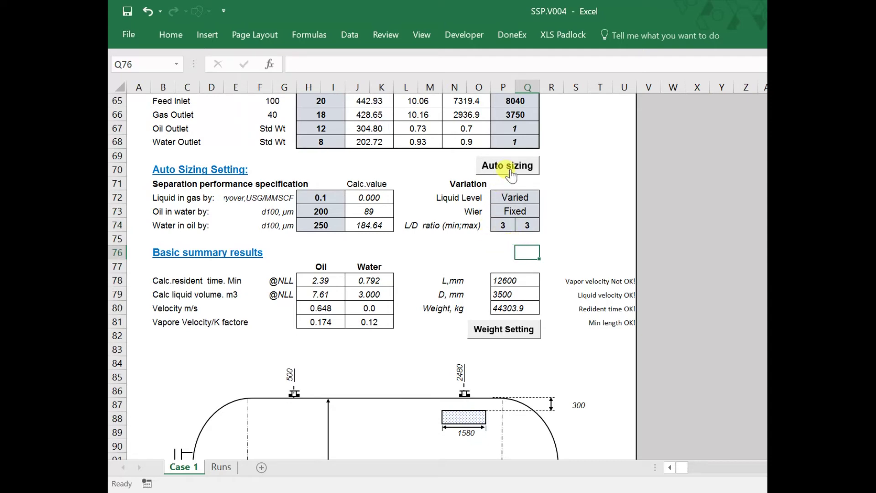
Step: Auto-size the vessel to 2800 mm diameter by 8400 mm length, weighing 19290.3 kg
left_click(510, 170)
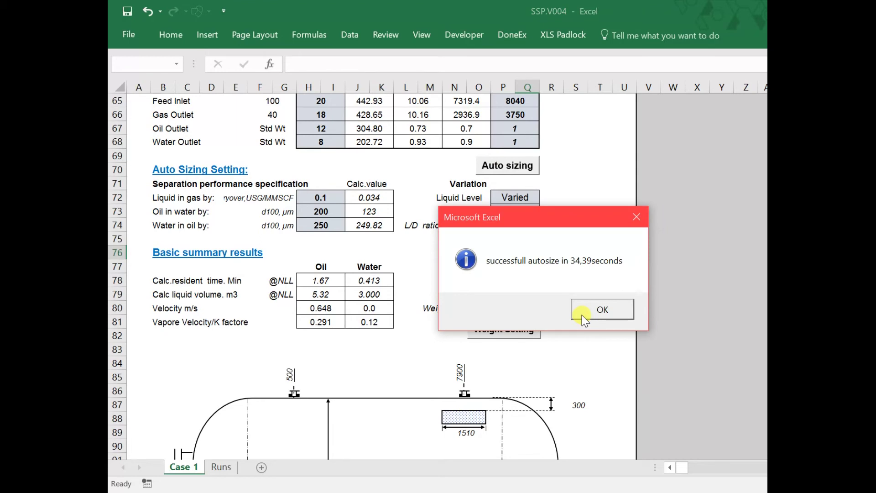
left_click(586, 314)
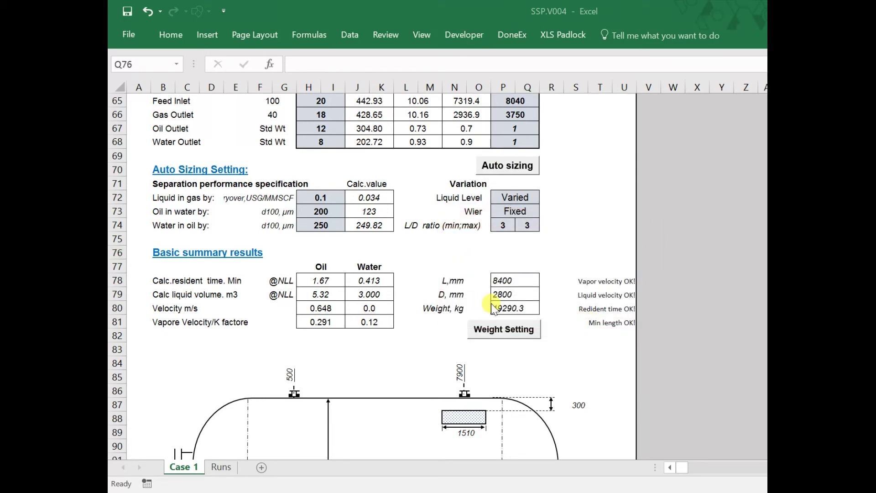
scroll(393, 342, "down", 5)
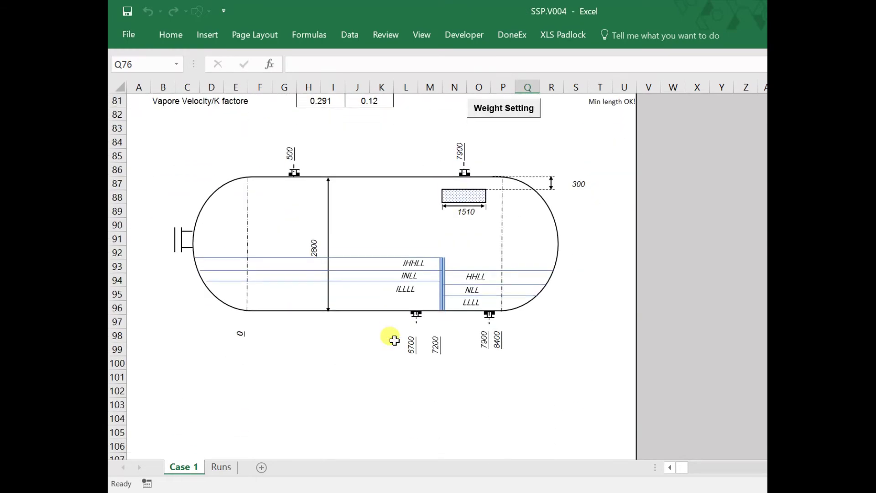
scroll(395, 336, "up", 20)
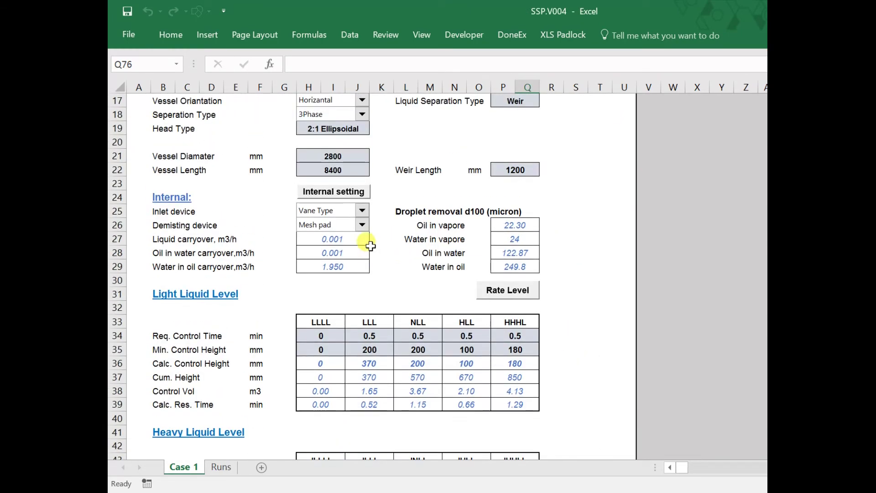
Step: View the Oil in gas droplet distribution, Liquid in gas carryover and demisting efficiency graphs
left_click(364, 246)
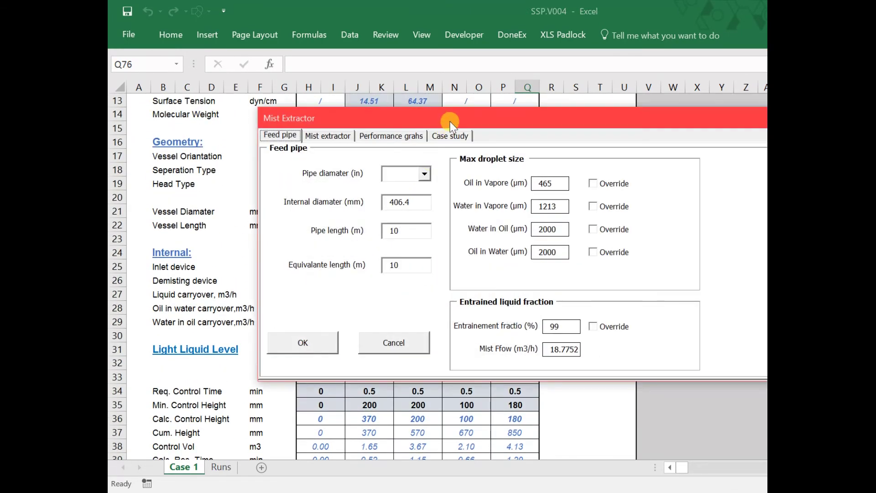
left_click(322, 117)
left_click(327, 153)
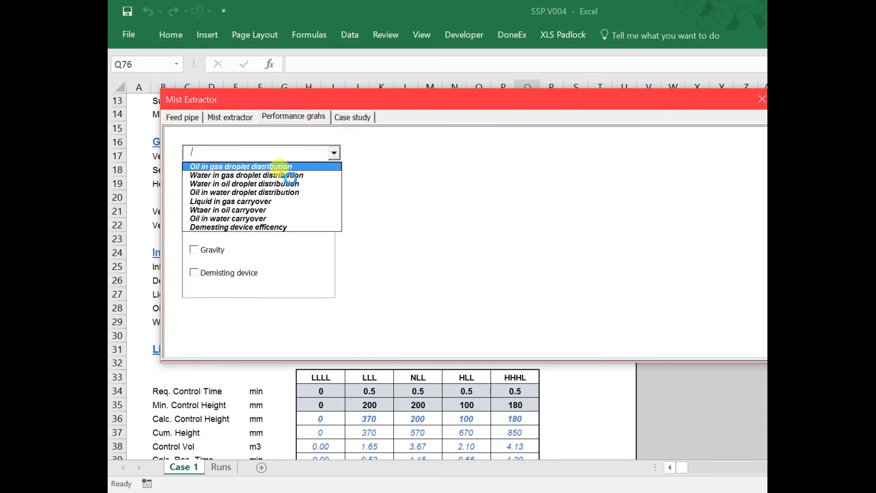
left_click(280, 166)
left_click(194, 249)
left_click(194, 227)
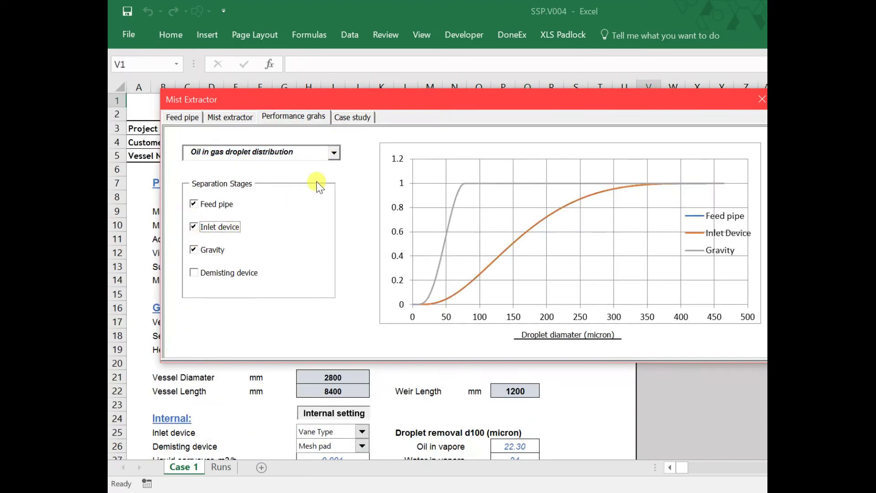
left_click(326, 154)
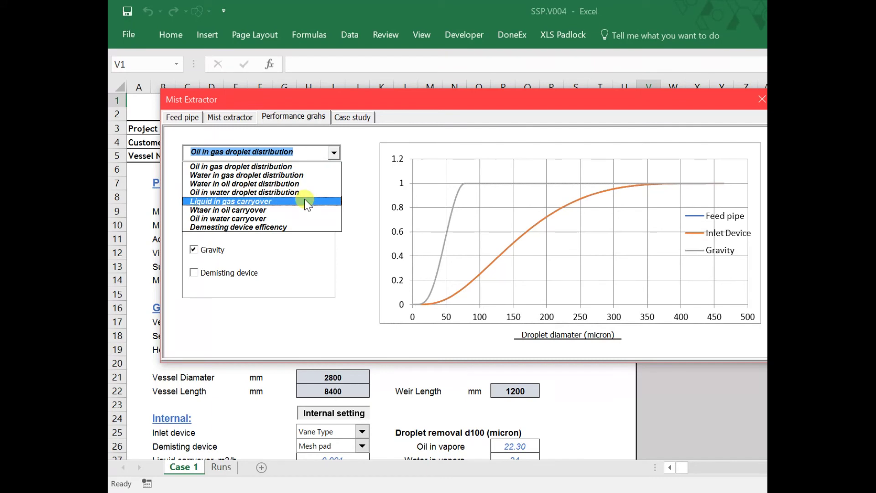
left_click(303, 201)
left_click(334, 153)
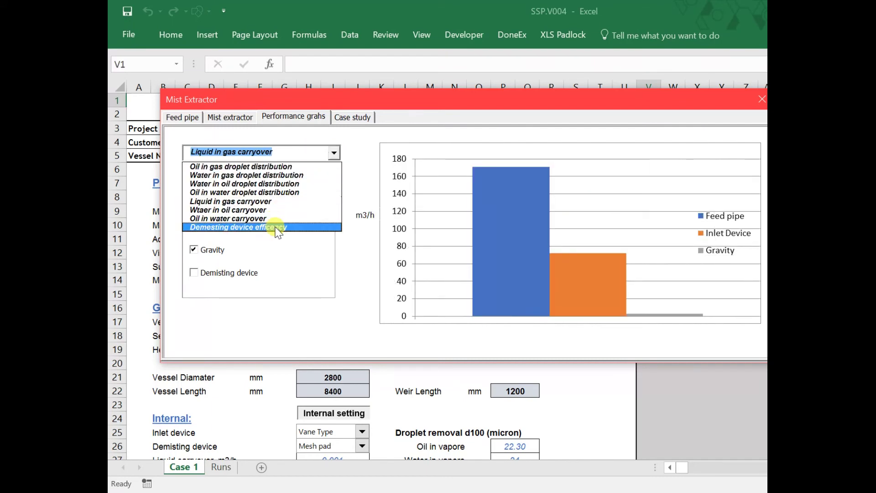
left_click(276, 227)
left_click(193, 272)
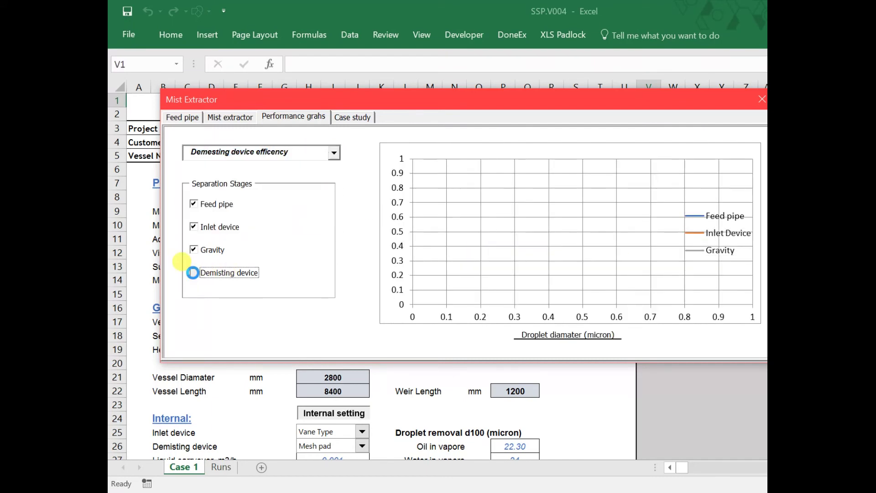
Step: Run a case study of L/V carryover against gas flow up to 300000 kg/h
left_click(354, 117)
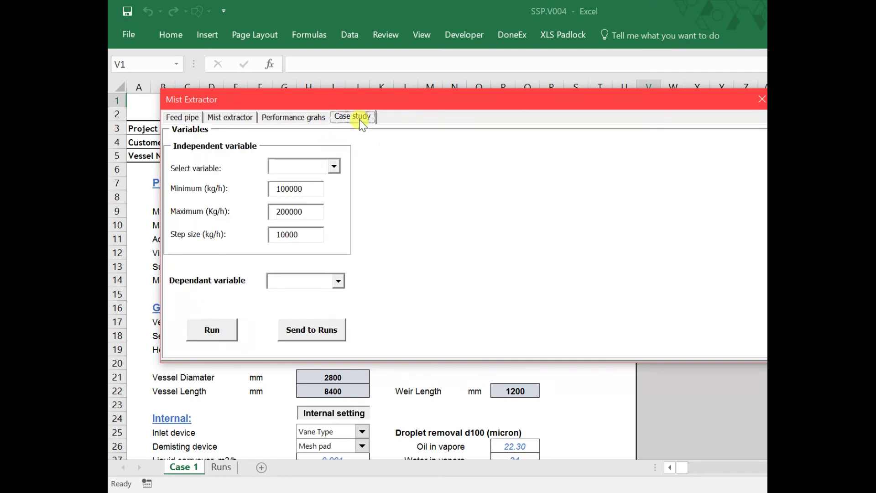
left_click(334, 168)
left_click(326, 177)
left_click(338, 281)
left_click(322, 295)
left_click(280, 211)
key("BackSpace")
type("3")
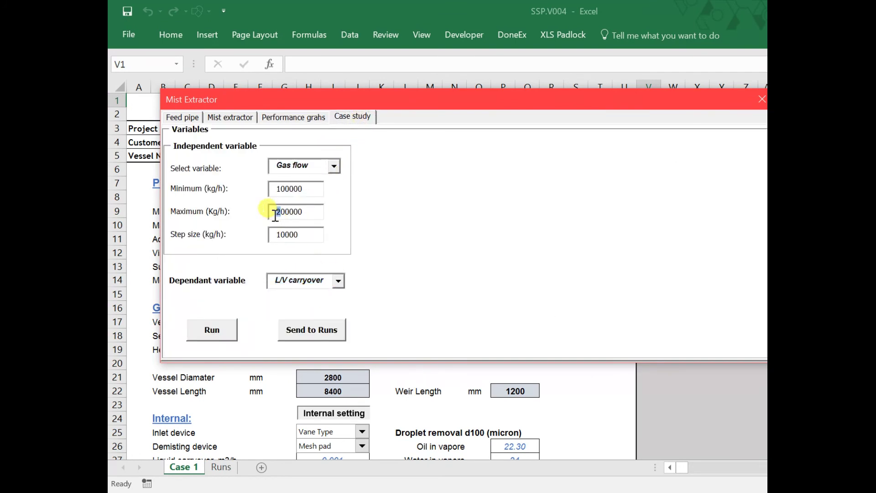
left_click(218, 328)
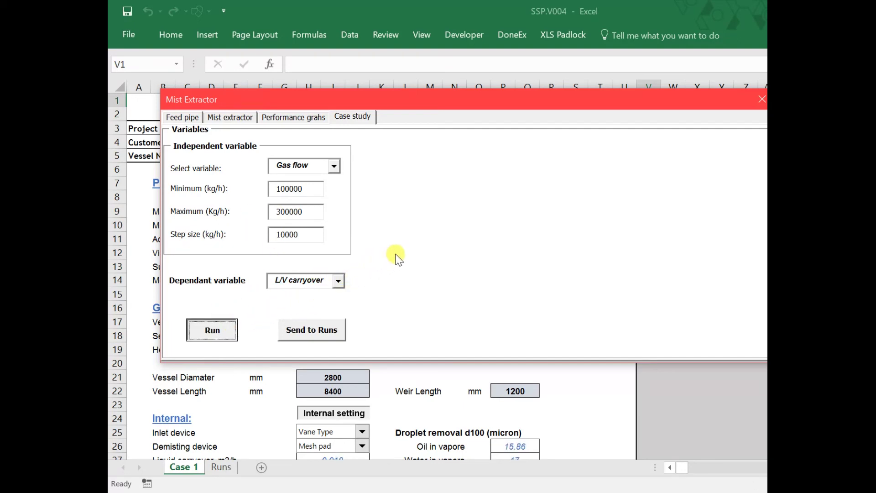
left_click_drag(716, 107, 663, 108)
Step: Close the internals settings, send the results to Runs as run 2, and view that sheet
left_click(714, 105)
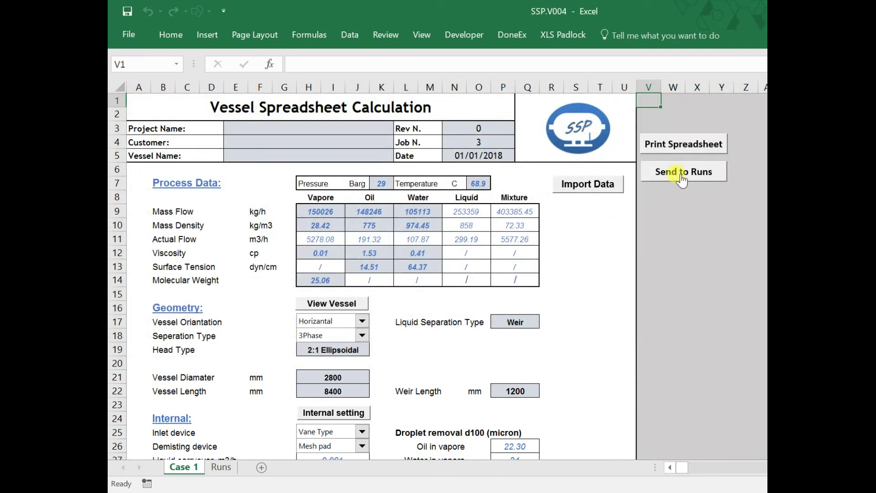
left_click(662, 168)
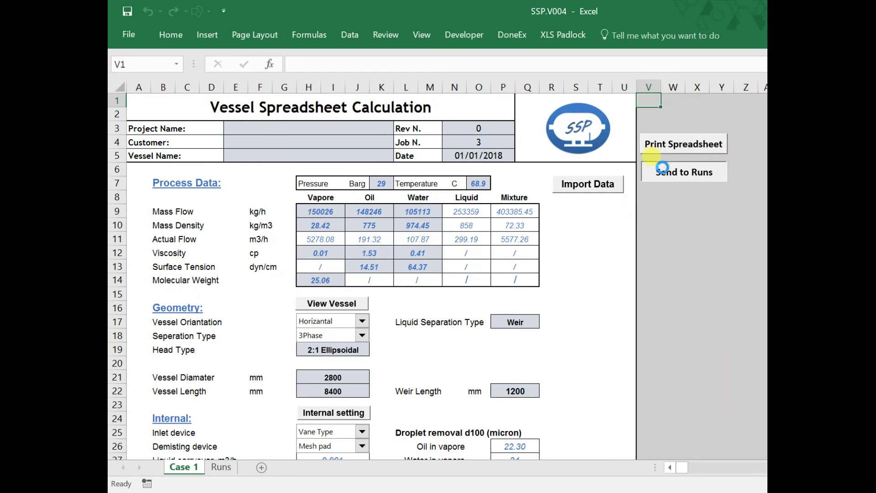
left_click(217, 467)
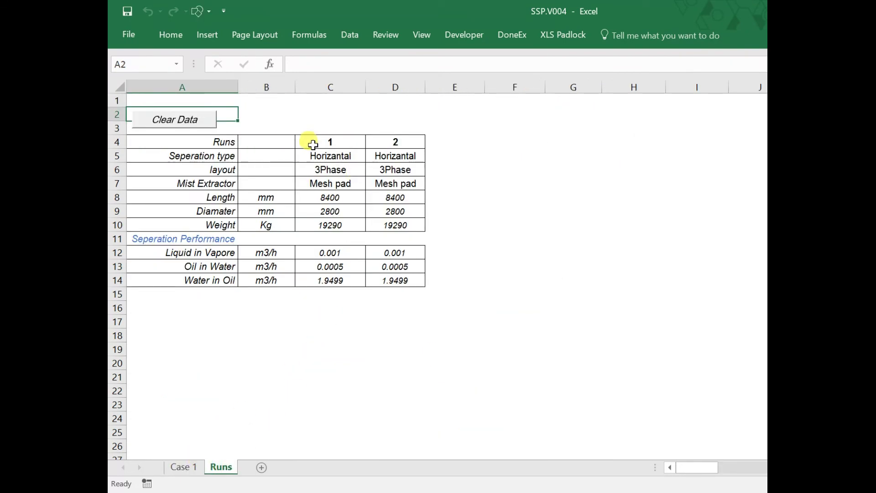